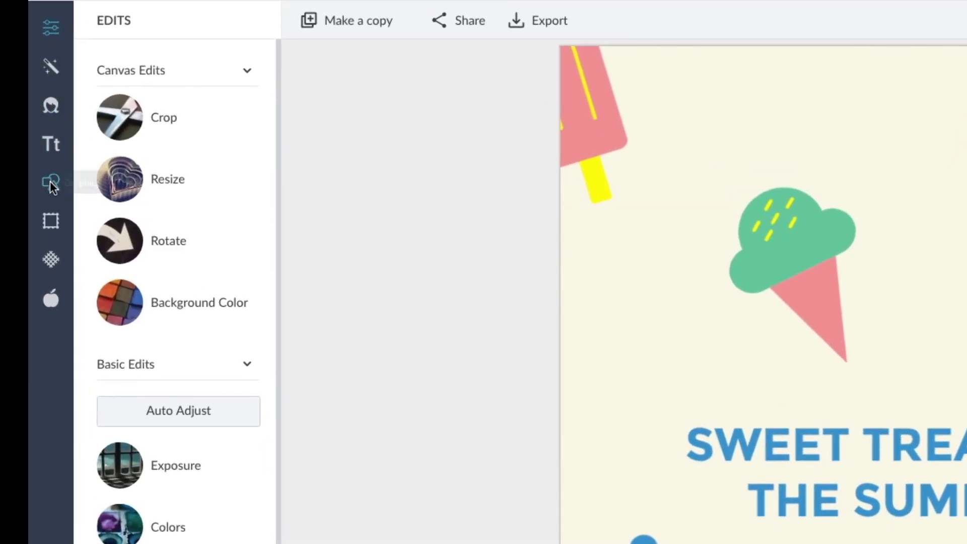
Browse the Basic graphics category, dropping a heart onto the design, then return to categories.
click(49, 180)
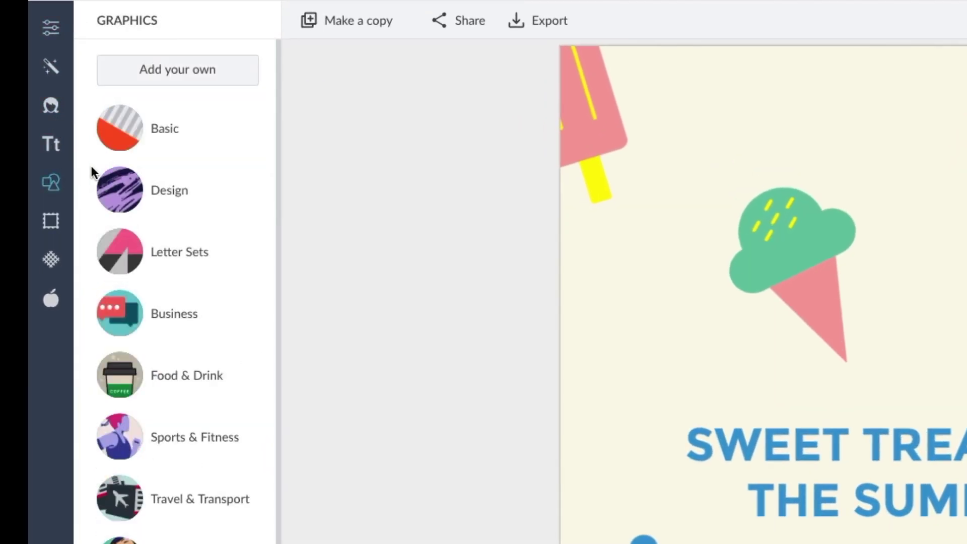
click(166, 136)
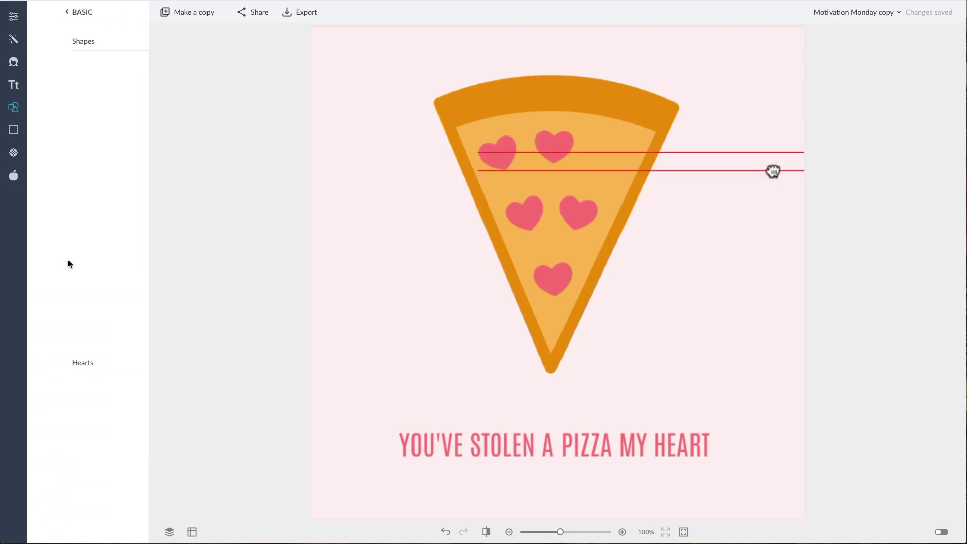
drag(773, 166, 612, 152)
scroll(68, 260, down, 10)
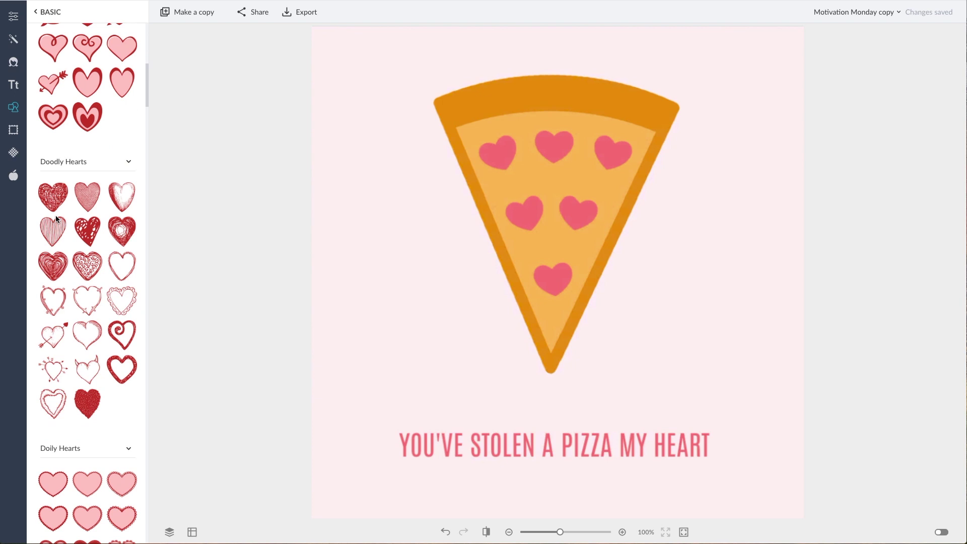
click(40, 11)
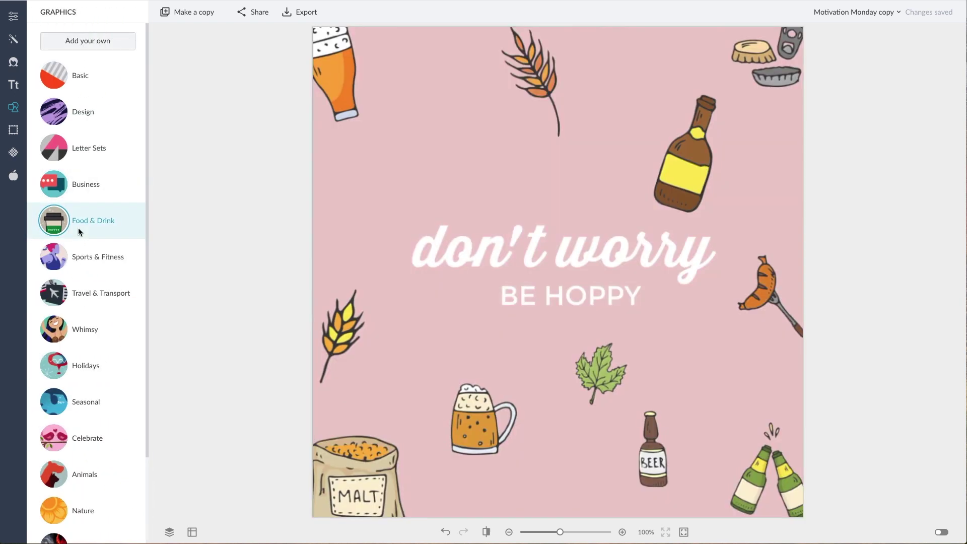
Browse the Food & Drink and Travel & Transport graphics categories.
click(77, 228)
scroll(75, 234, down, 4)
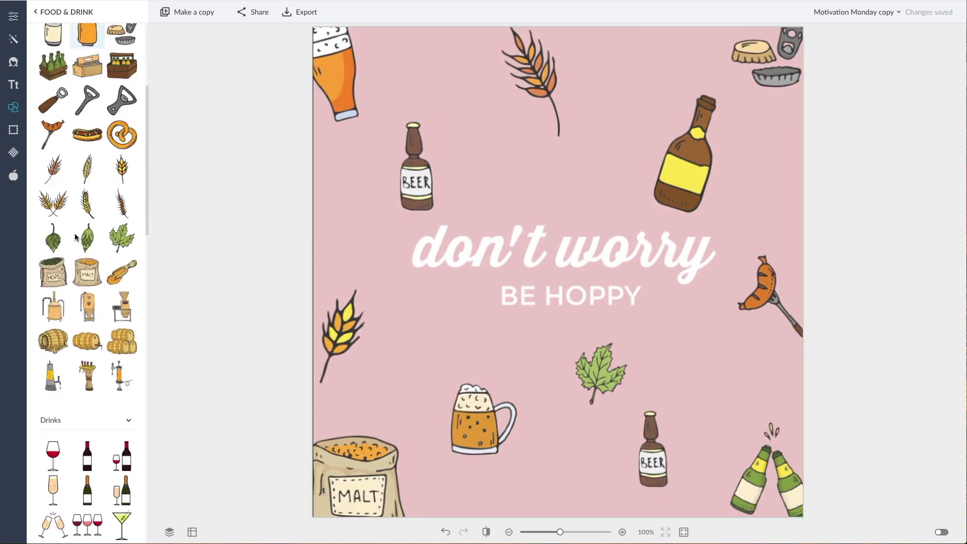
scroll(75, 233, down, 5)
click(35, 11)
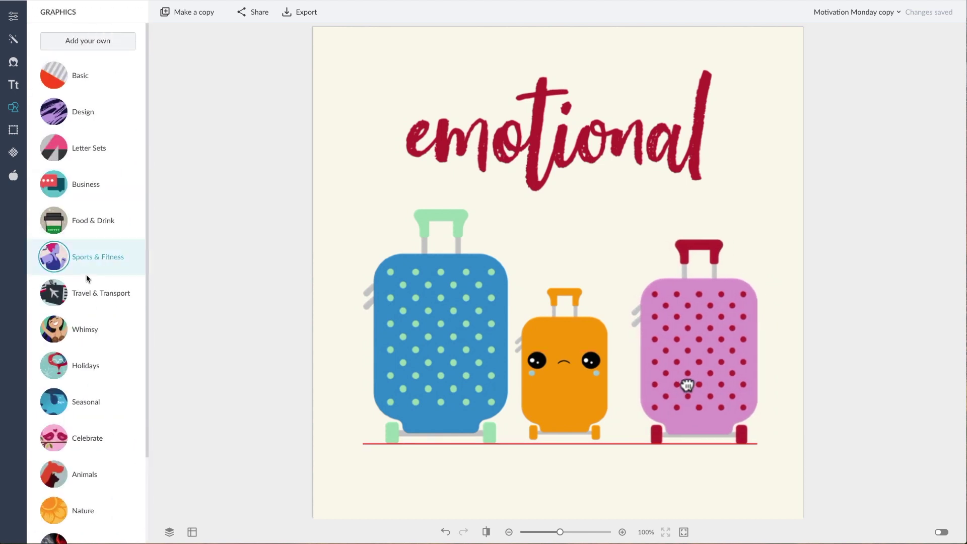
click(89, 292)
scroll(84, 188, down, 3)
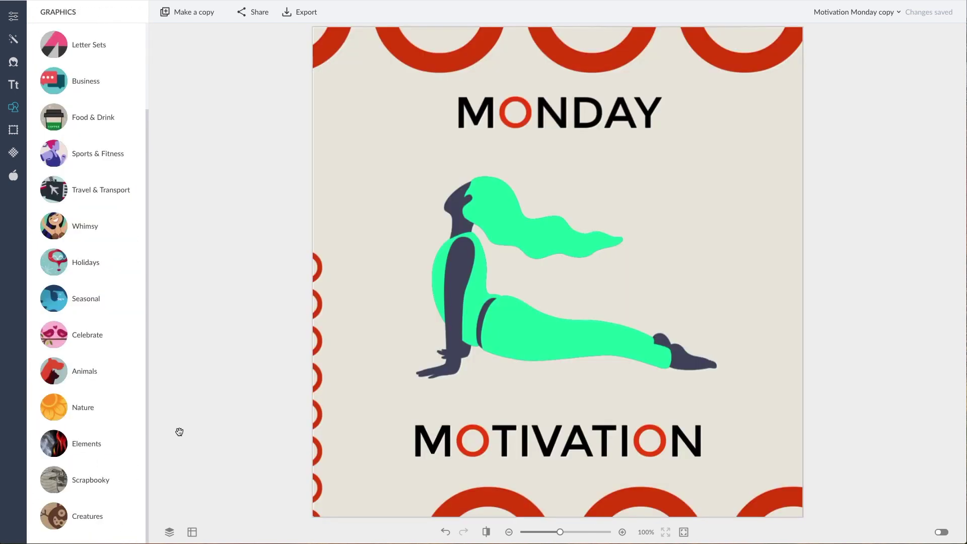
Recolour the yoga figure's green parts to the rings' red (#dc4916) using the eyedropper.
click(468, 328)
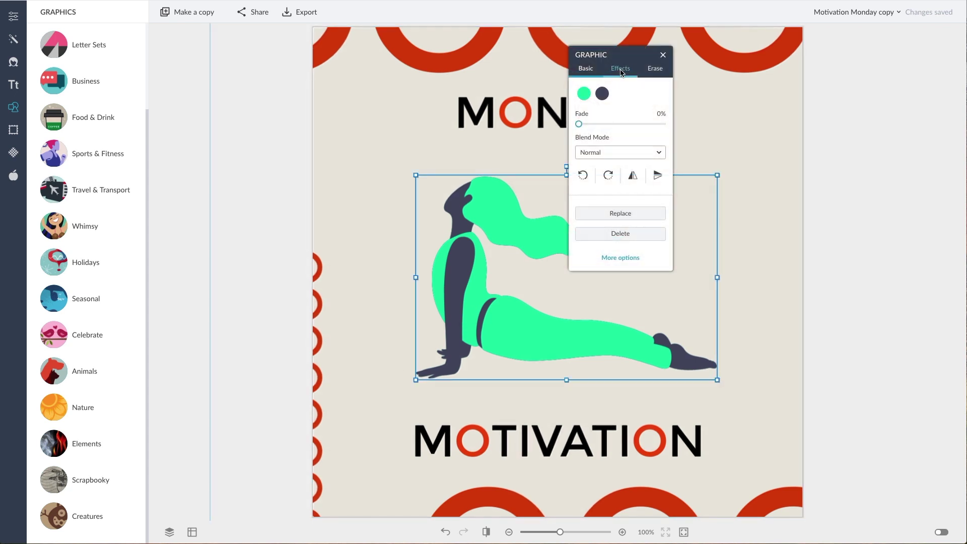
drag(611, 57, 290, 161)
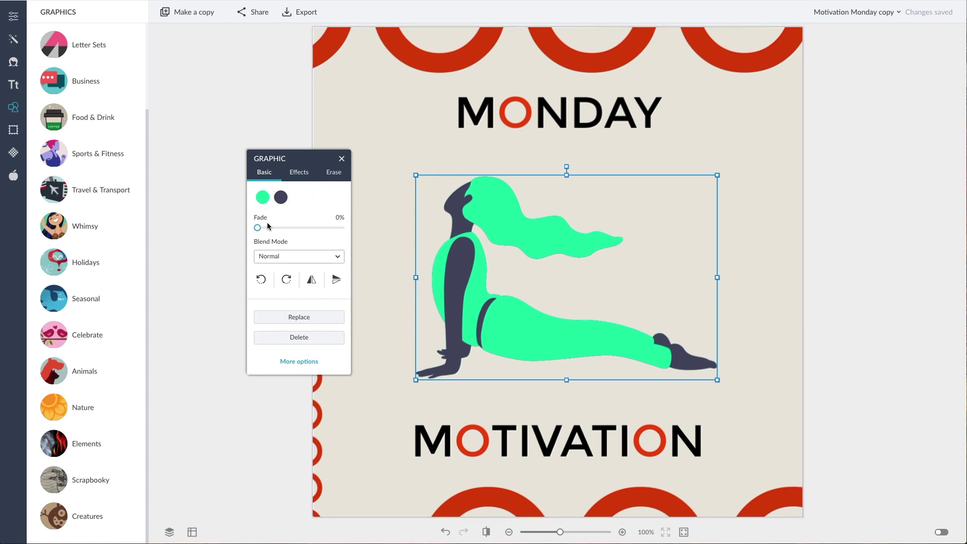
click(262, 197)
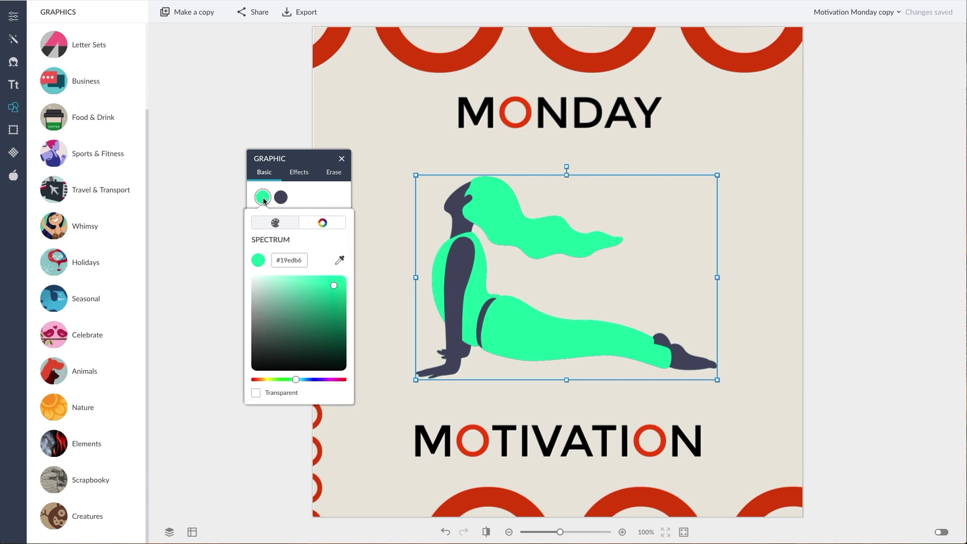
click(275, 222)
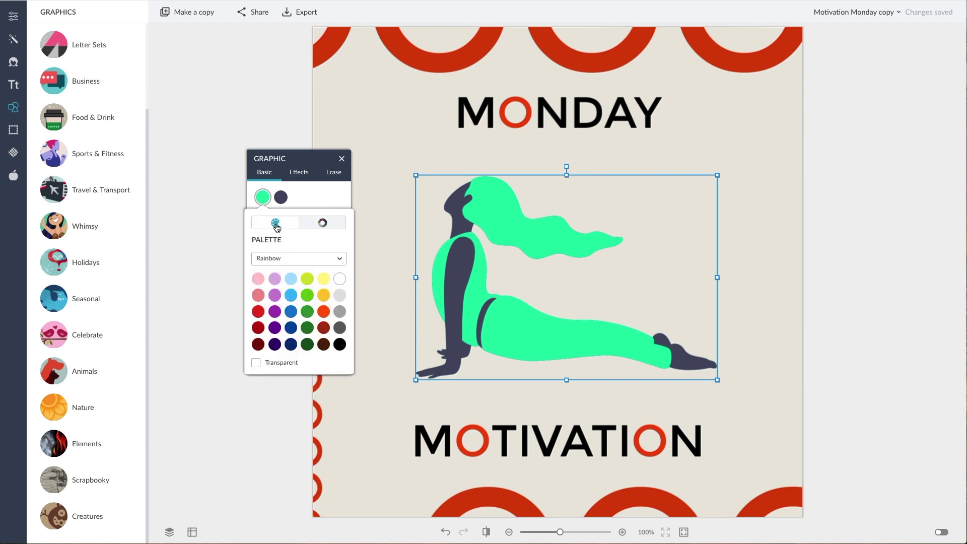
click(318, 224)
click(287, 259)
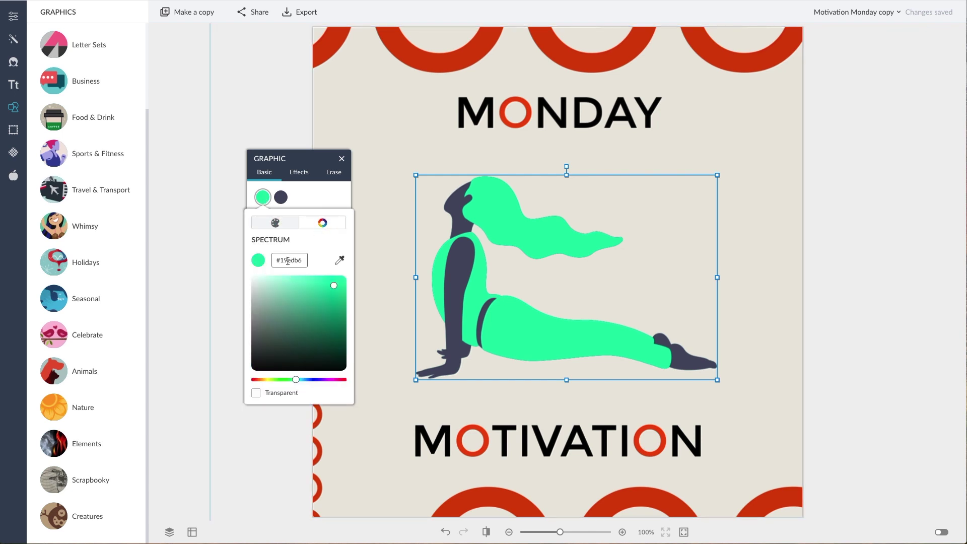
double_click(287, 259)
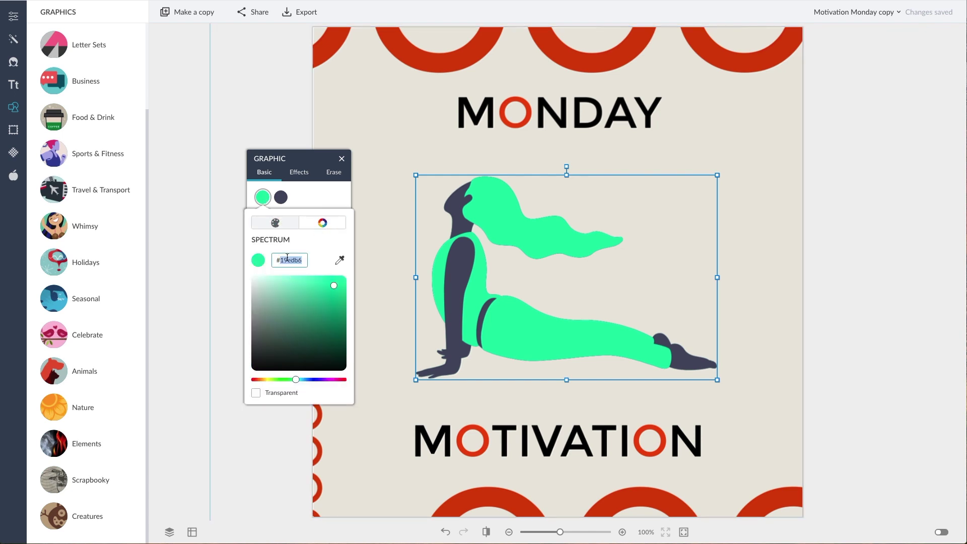
click(339, 260)
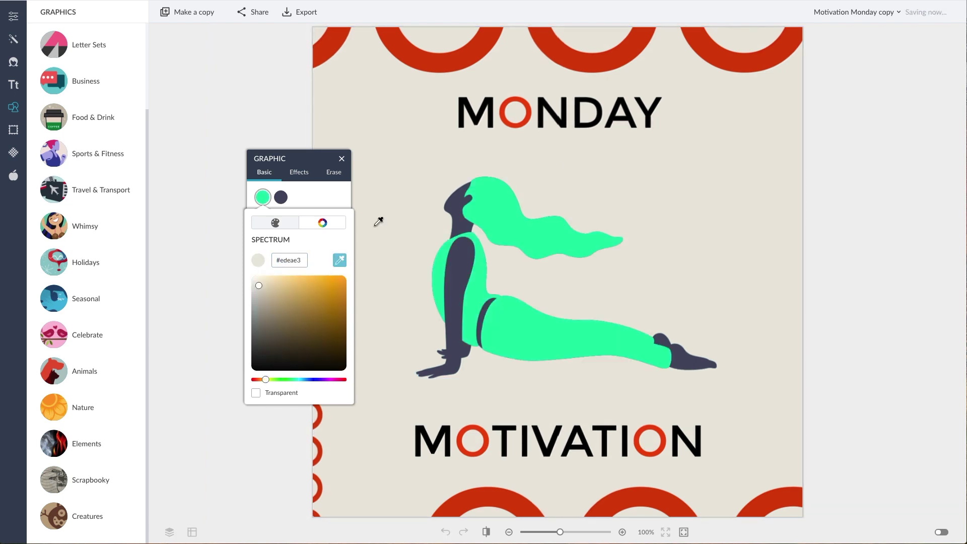
click(456, 54)
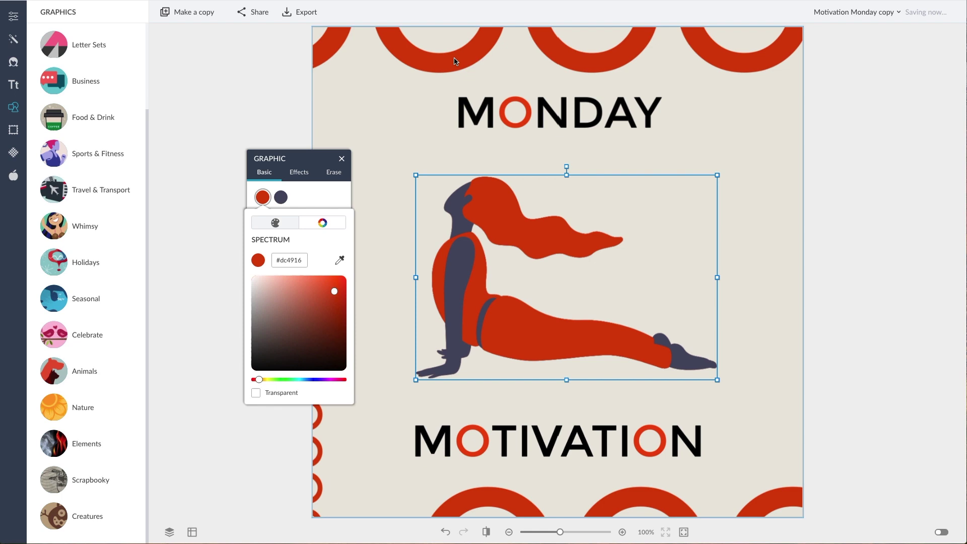
Try a drop shadow on the yoga figure, then remove it.
click(299, 174)
click(317, 191)
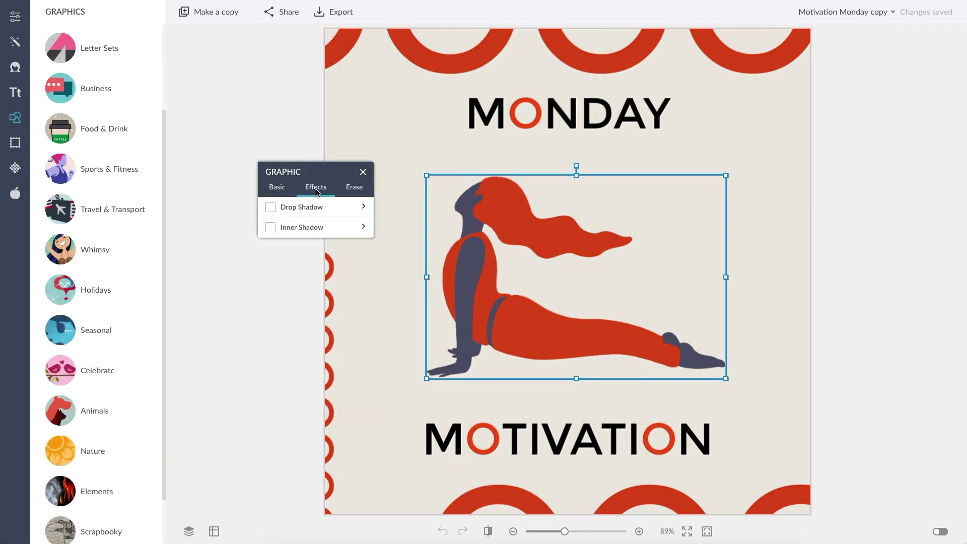
click(271, 207)
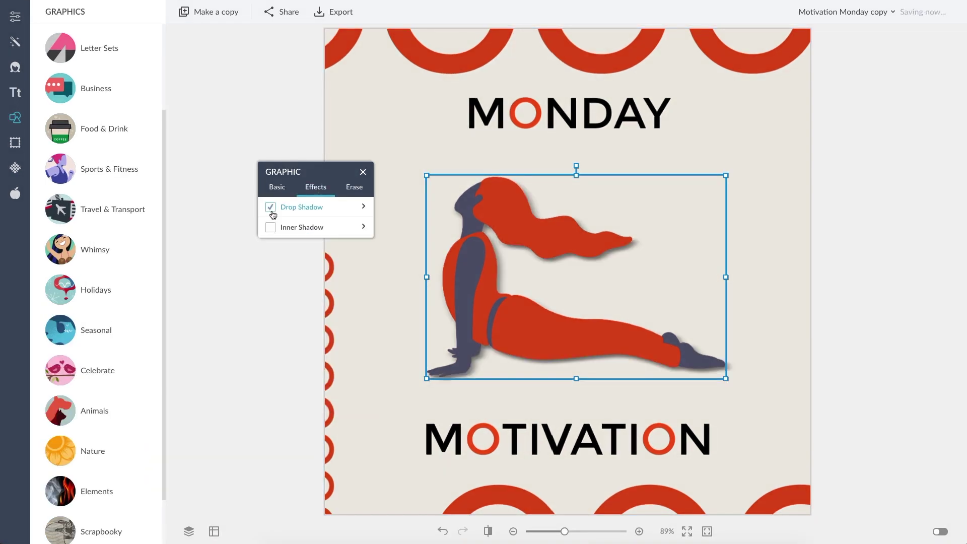
click(356, 206)
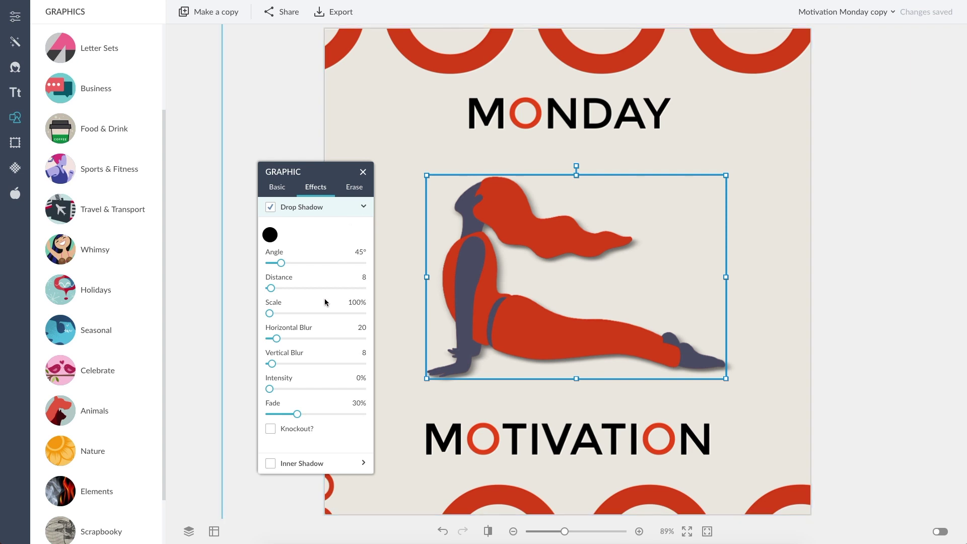
click(302, 207)
click(270, 207)
Add an inner shadow with a 50° angle and 0 horizontal blur.
click(270, 227)
click(302, 227)
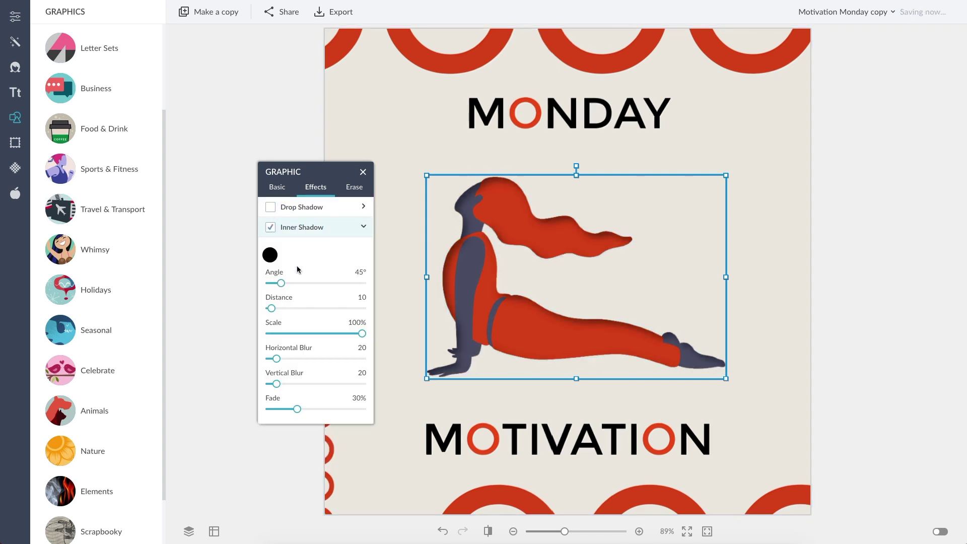
drag(281, 283, 268, 313)
drag(275, 359, 263, 364)
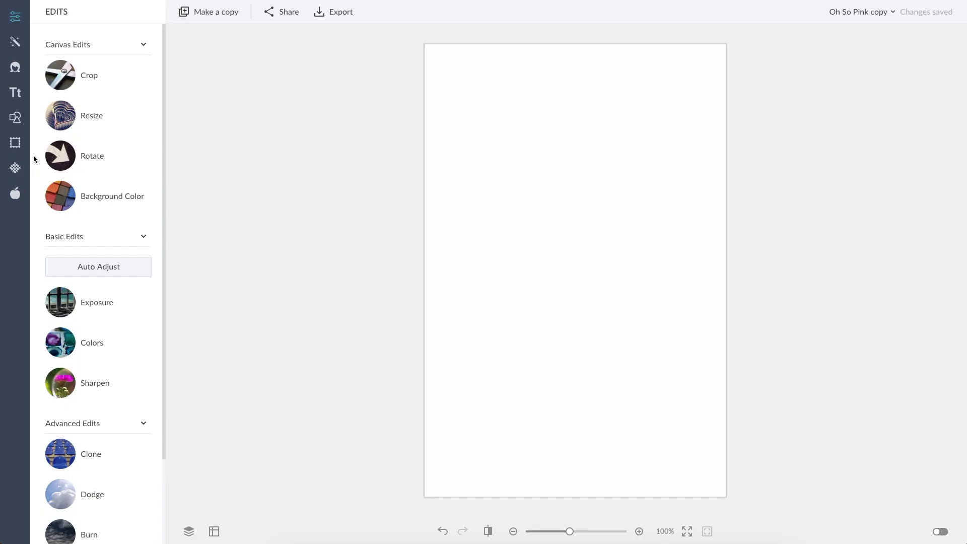
Raise the image24280-feathers layer above image24279-doors in the layer order.
click(15, 119)
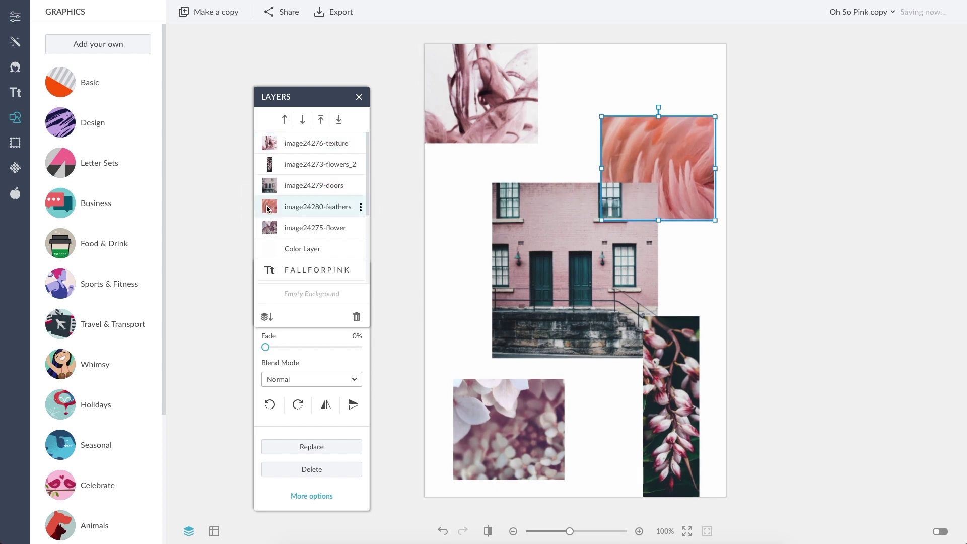
mouse_move(270, 164)
mouse_down()
mouse_move(270, 186)
mouse_move(269, 164)
mouse_up()
drag(270, 206, 267, 165)
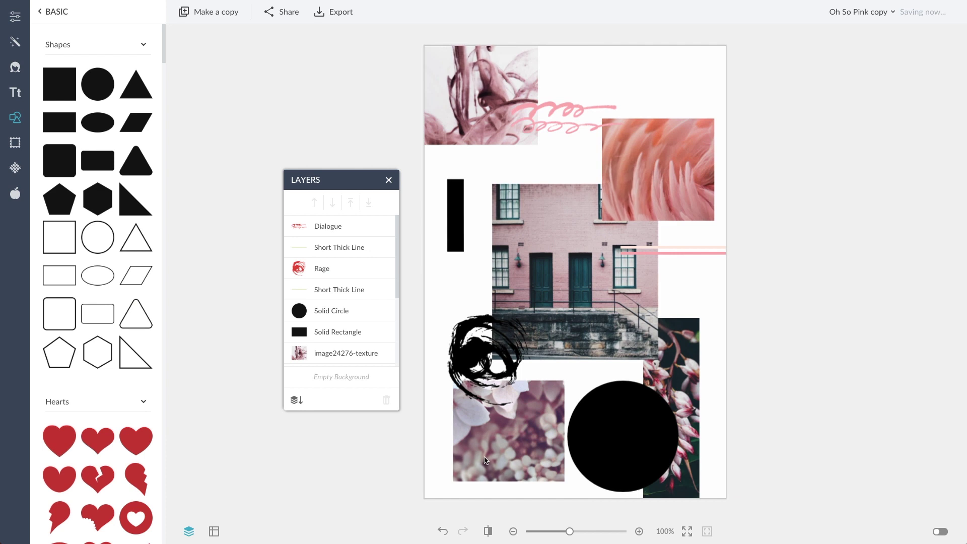
Shrink the black circle and colour it the squiggle's pink with the eyedropper.
click(589, 463)
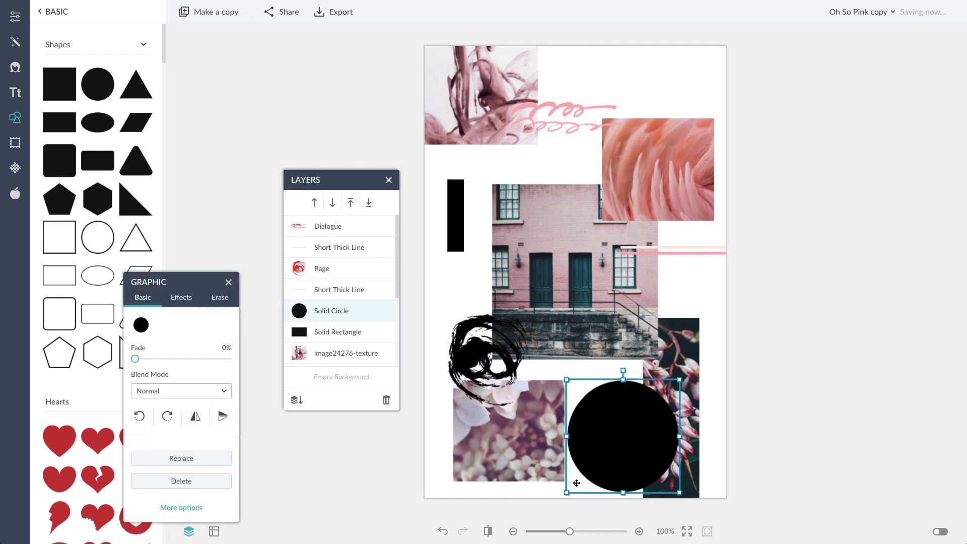
drag(566, 496, 603, 460)
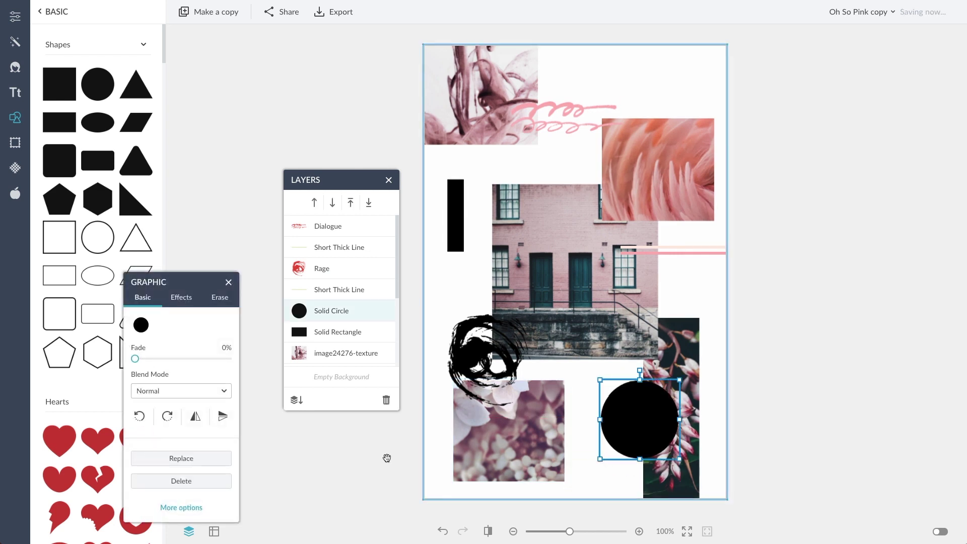
click(141, 324)
click(259, 369)
click(558, 103)
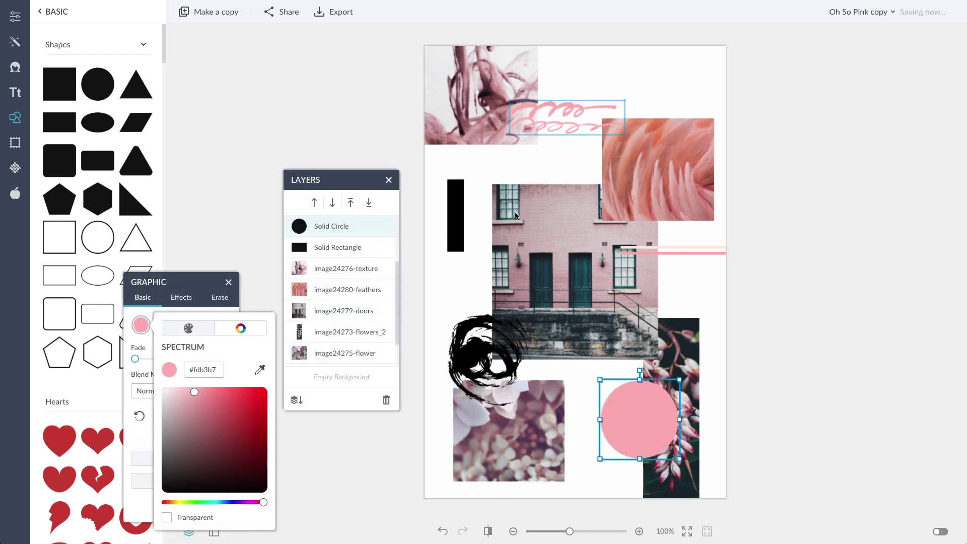
Recolour the black Rage scribble pale pink sampled from the line.
click(477, 357)
click(141, 325)
click(259, 370)
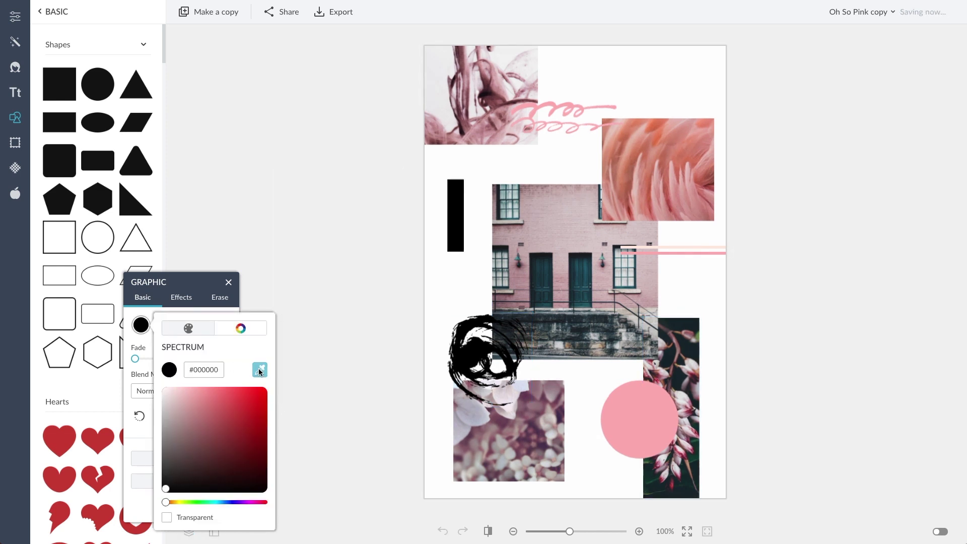
click(647, 243)
Recolour the black rectangle bar pink, then reselect the pale Rage scribble.
click(456, 216)
click(141, 325)
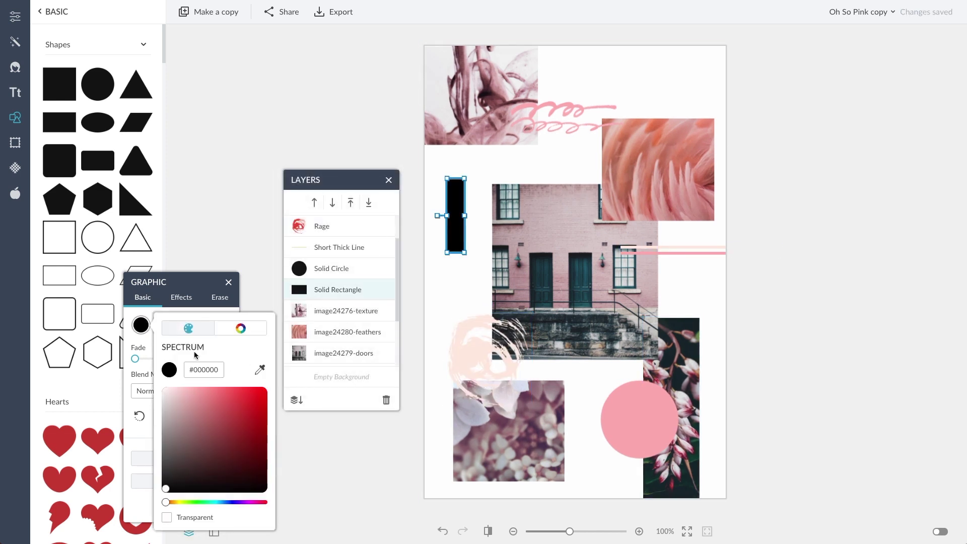
click(259, 369)
click(640, 418)
click(475, 356)
click(475, 356)
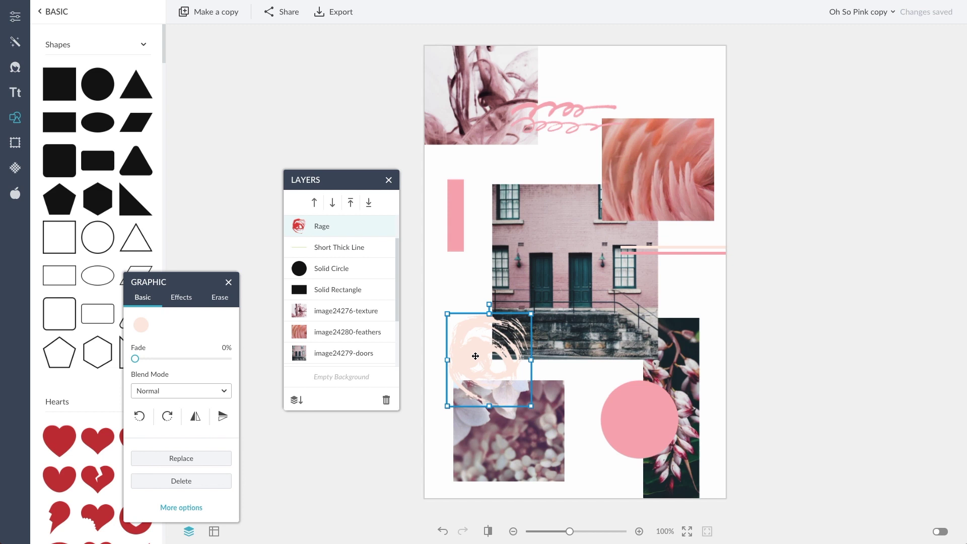
Set the Rage scribble, pink circle and Dialogue squiggle blend modes to Multiply.
click(185, 391)
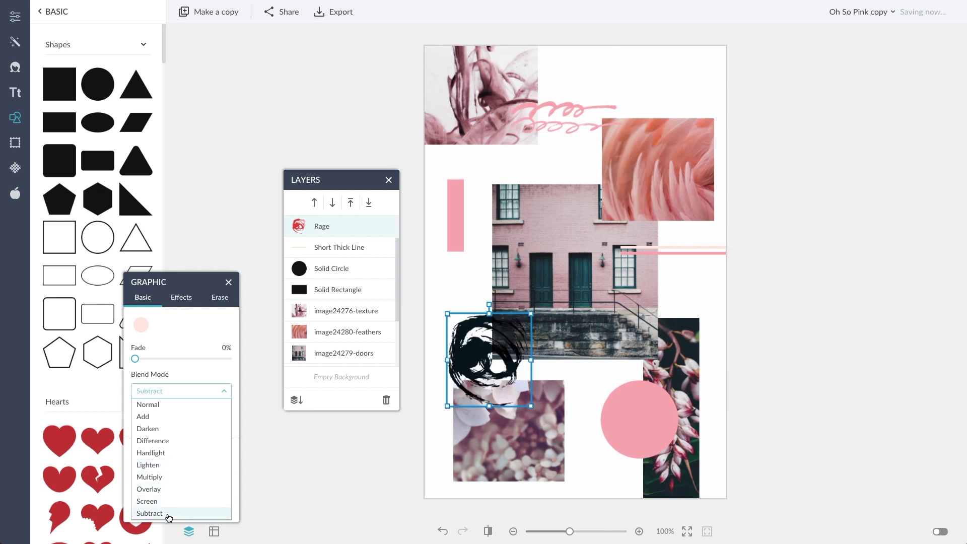
click(173, 477)
click(600, 424)
click(176, 391)
click(166, 477)
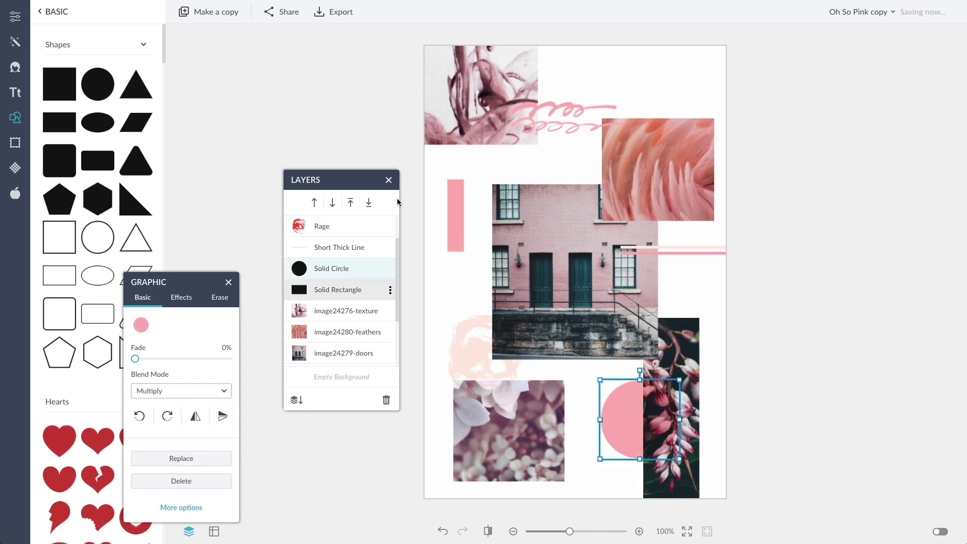
click(556, 111)
click(176, 391)
click(166, 477)
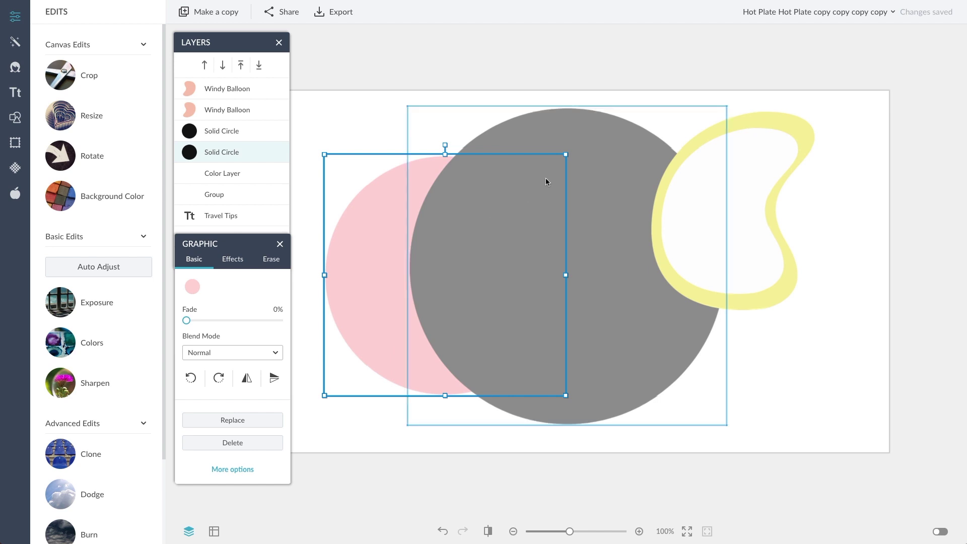
Shrink the pink circle, layer it above the grey circle, and shift it into place.
drag(564, 151, 444, 246)
drag(217, 154, 217, 129)
drag(396, 325, 417, 327)
click(384, 494)
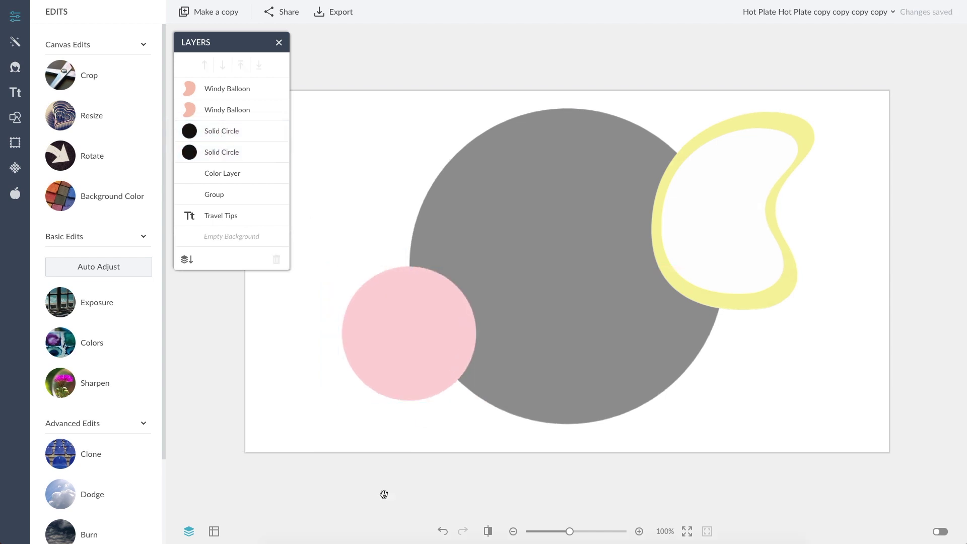
click(410, 368)
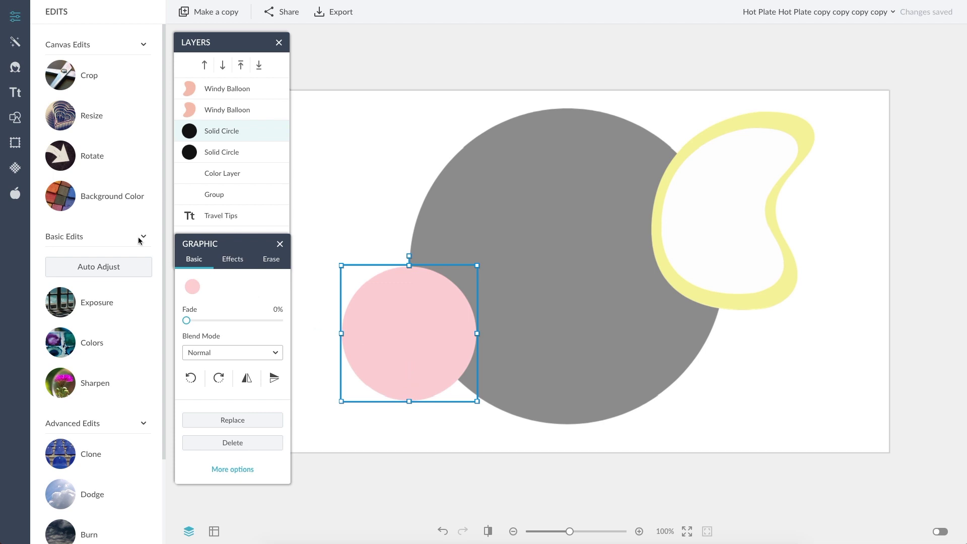
Fill the pink circle with an uploaded photo texture: saturation 0, flipped horizontally, size 143.
click(16, 169)
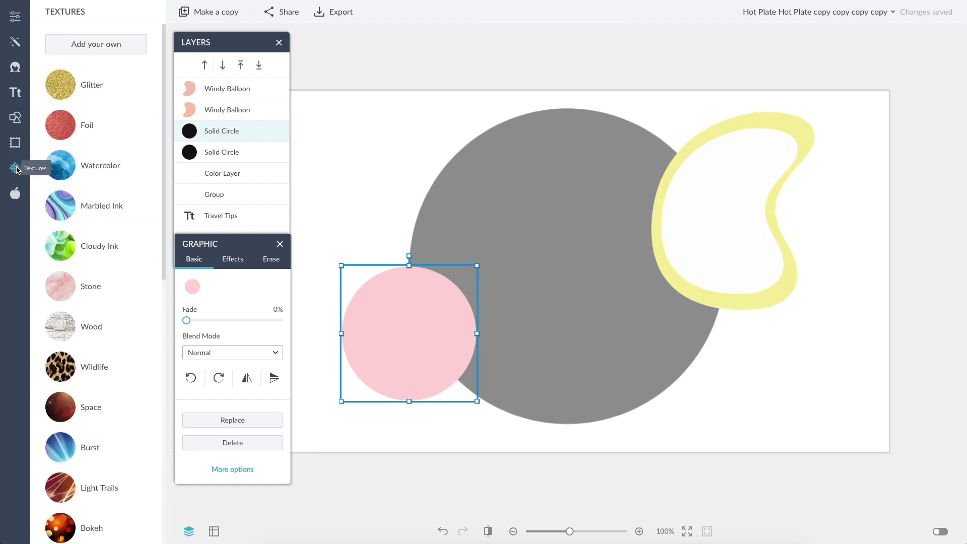
click(103, 47)
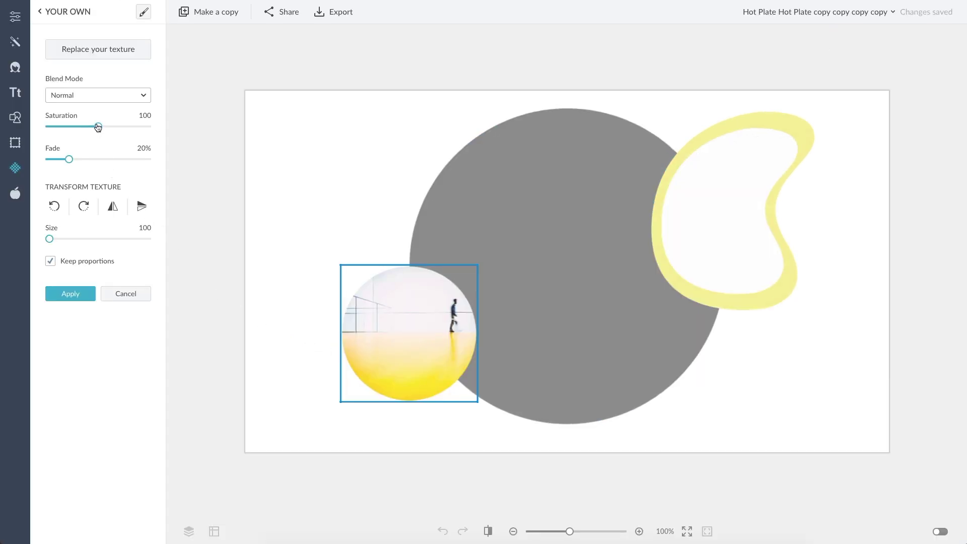
drag(99, 127, 48, 126)
click(109, 210)
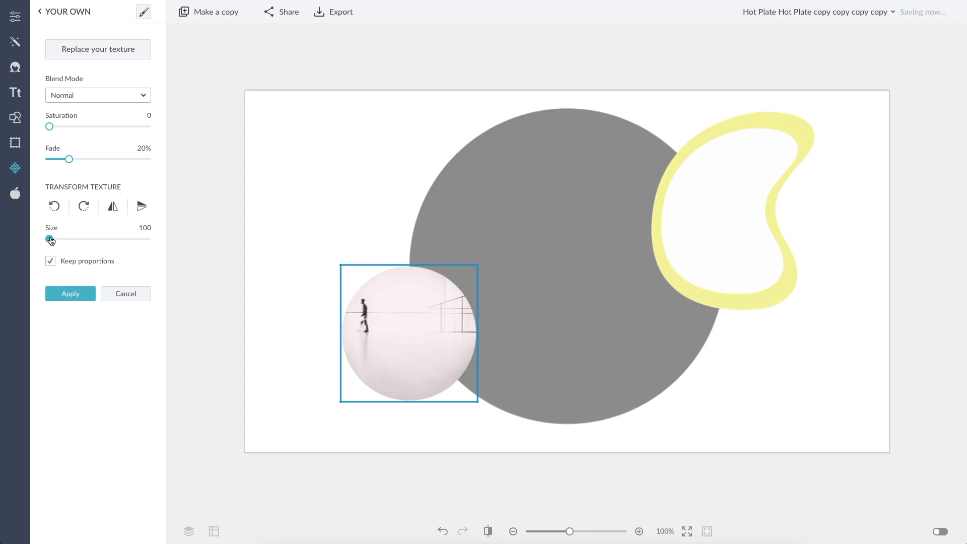
drag(50, 240, 92, 239)
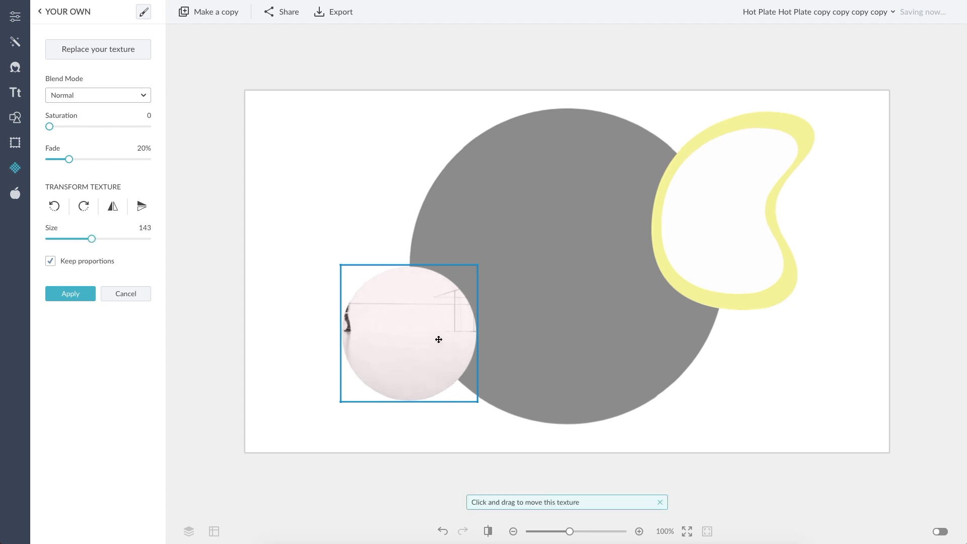
drag(402, 324, 417, 348)
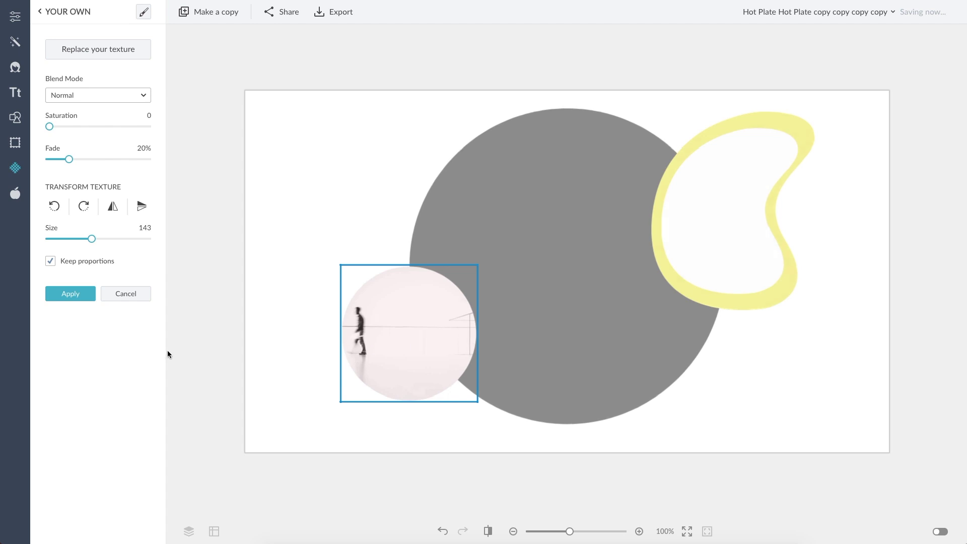
Apply the circle's texture, then give the grey circle and yellow blob uploaded photo textures.
click(79, 294)
click(543, 254)
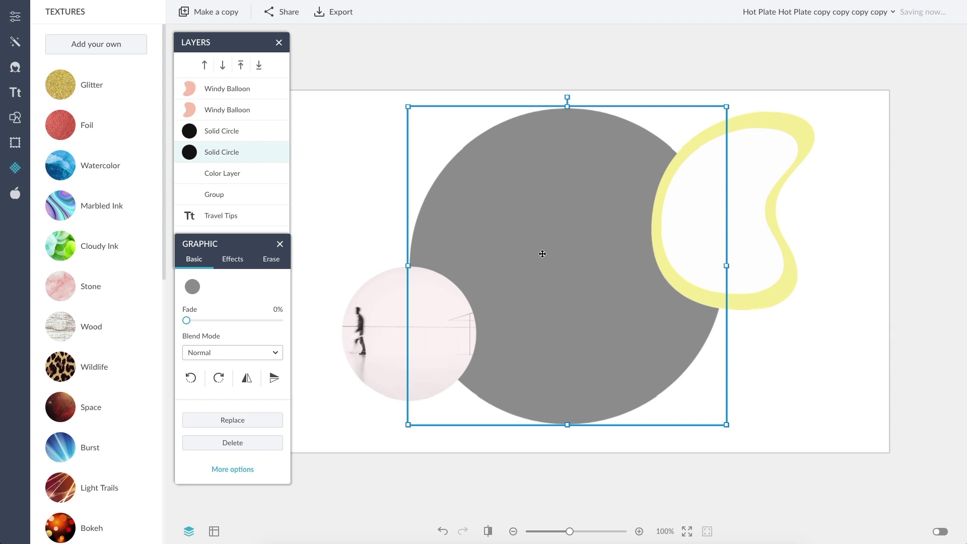
click(95, 44)
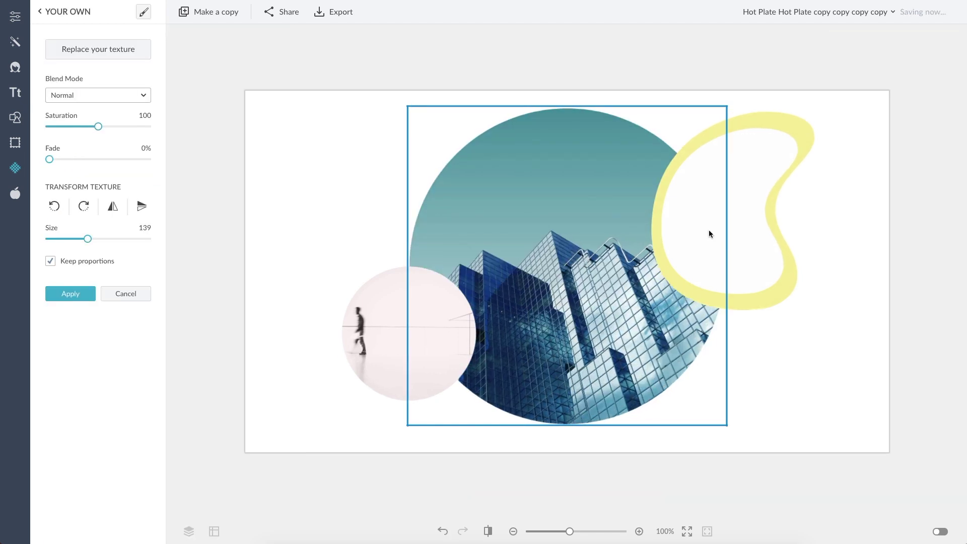
click(709, 234)
click(95, 44)
click(61, 297)
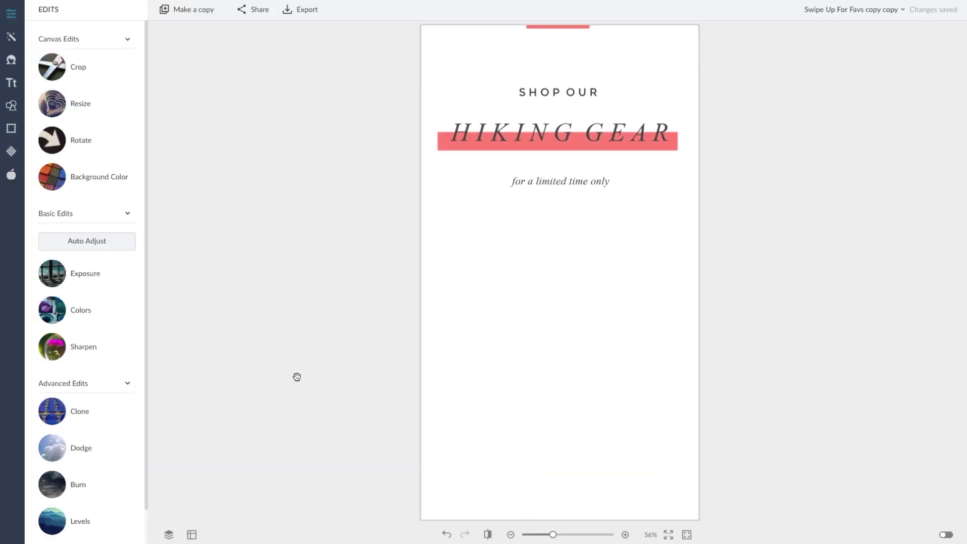
Upload the mountain photo and centre it in the poster's lower half.
click(10, 108)
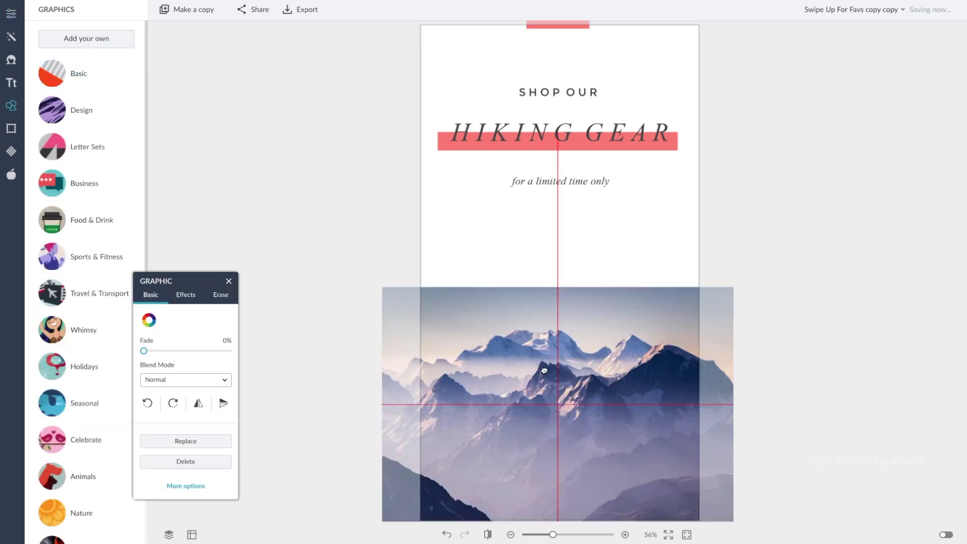
drag(554, 375, 550, 371)
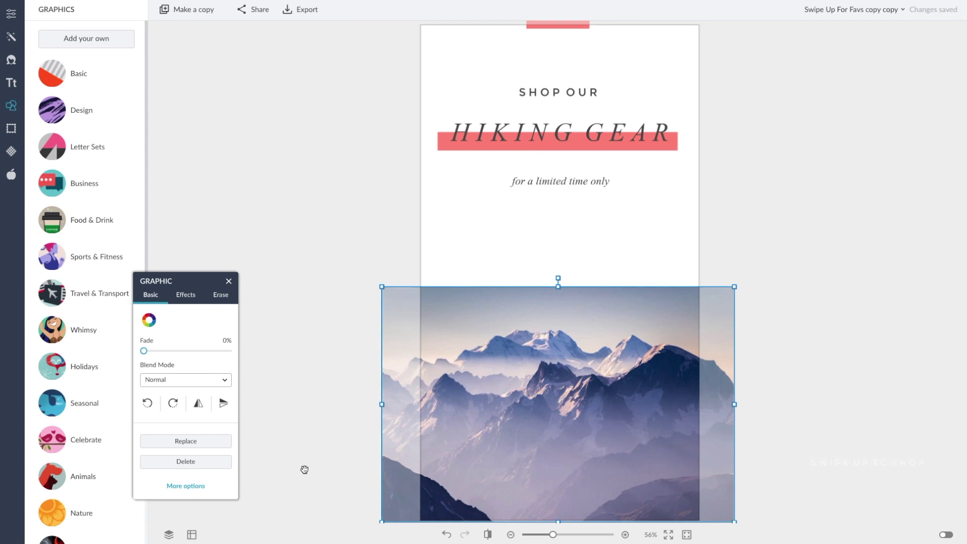
click(302, 412)
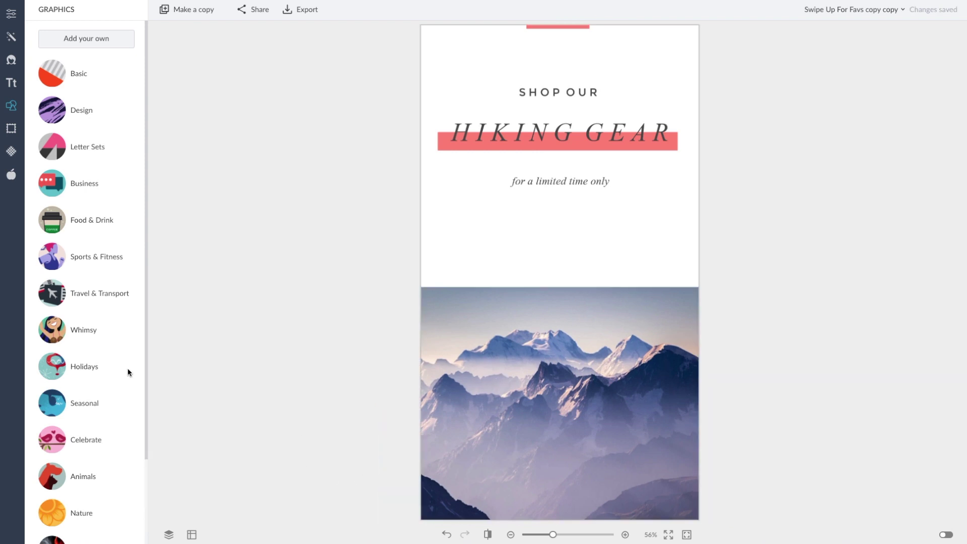
Drag a basic circle shape onto the poster, centring it on the snap guides.
click(73, 71)
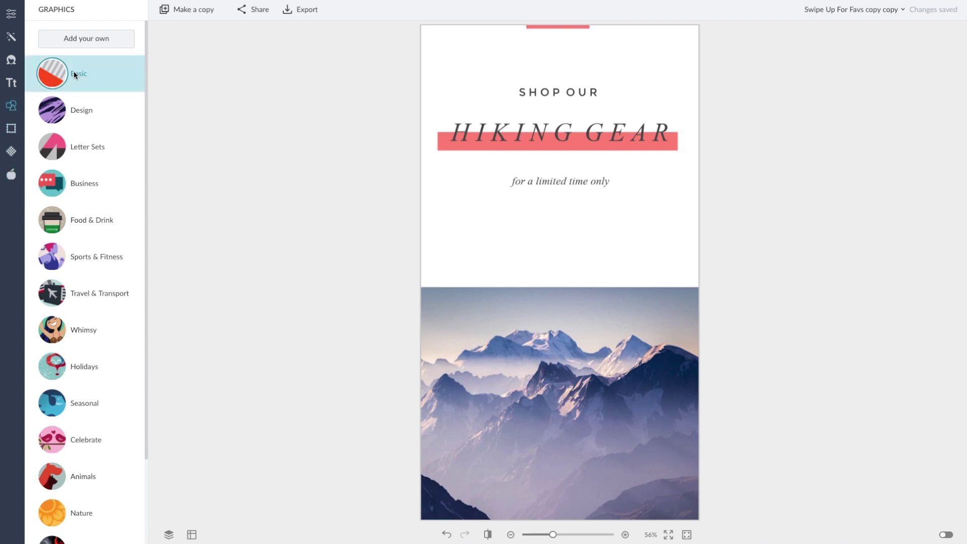
drag(86, 74, 578, 328)
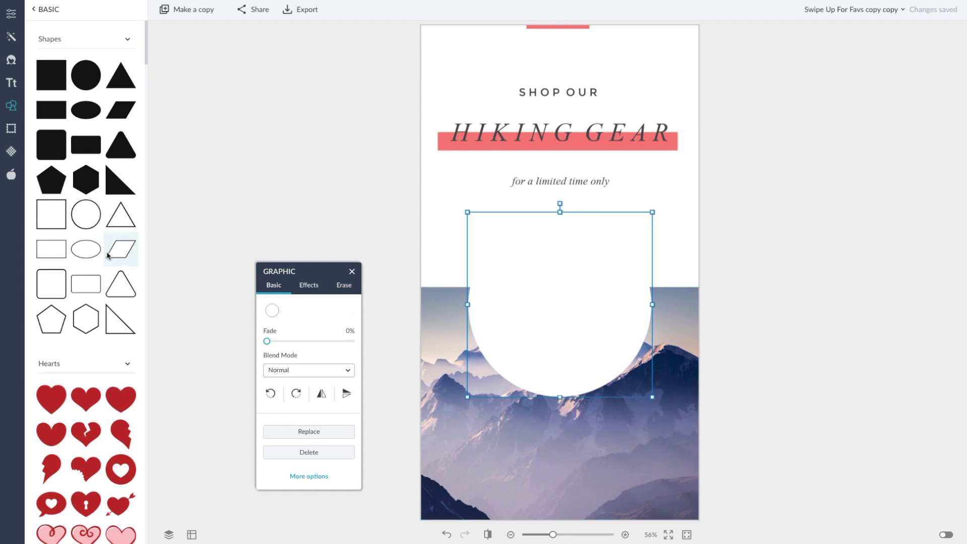
click(11, 38)
scroll(89, 297, down, 10)
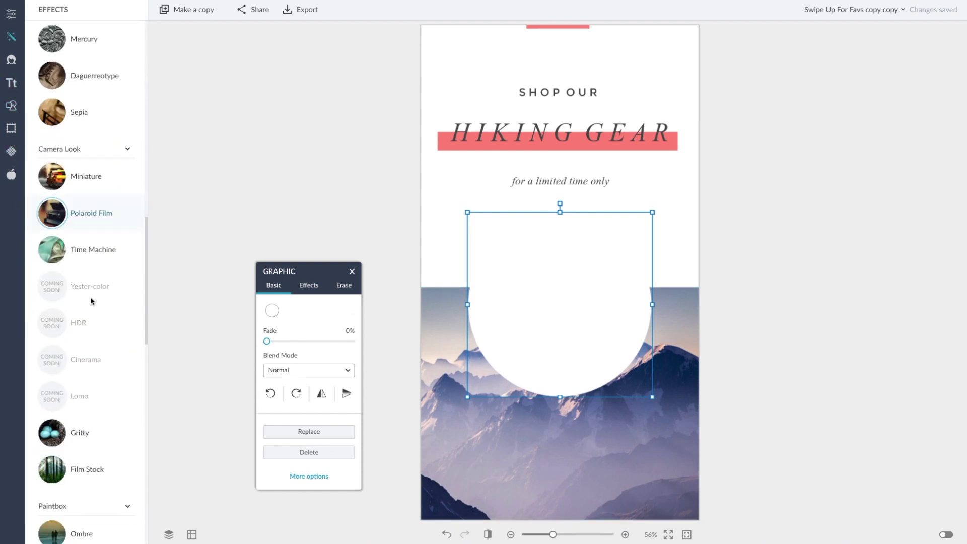
Give the circle an Ombre gradient from orange to bright yellow, direction 86, fade 35%.
scroll(91, 301, down, 5)
click(83, 298)
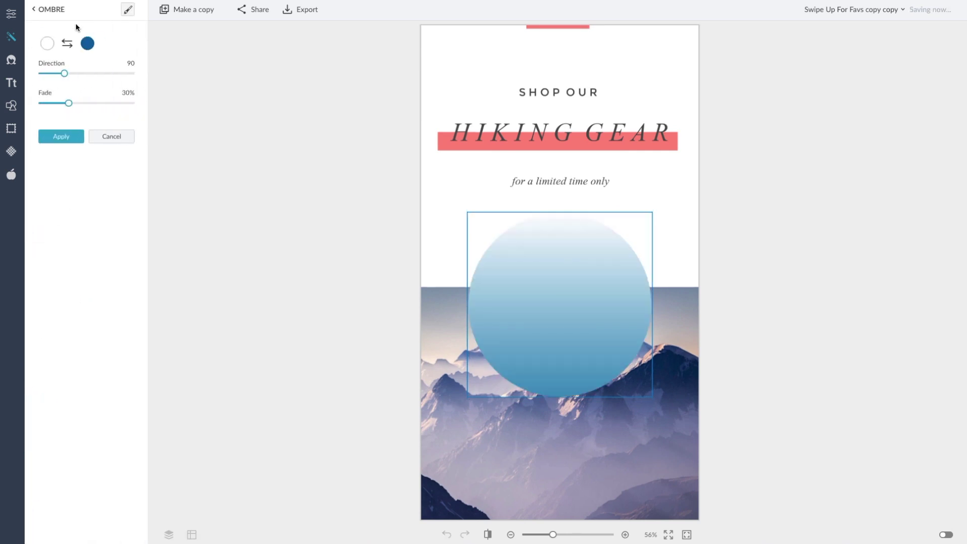
click(48, 45)
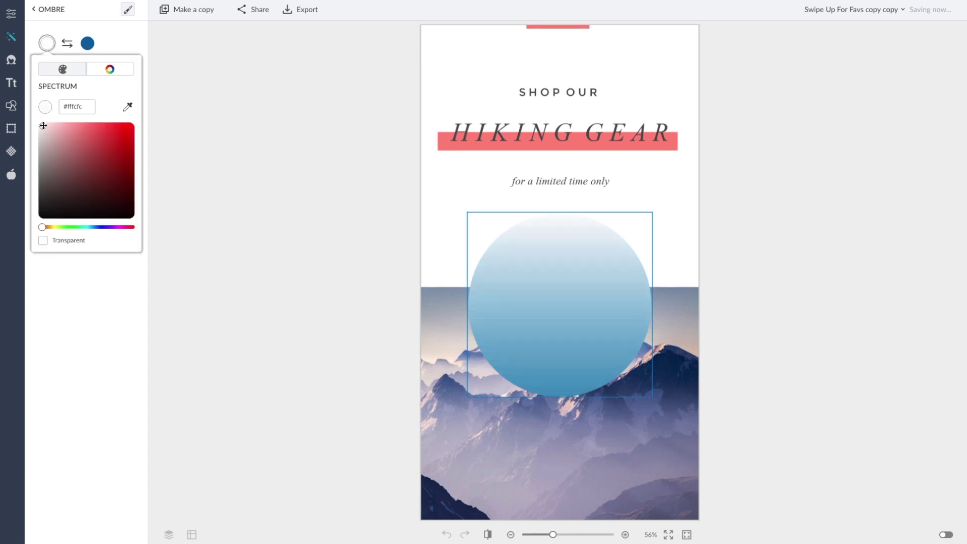
drag(86, 130, 78, 129)
click(87, 43)
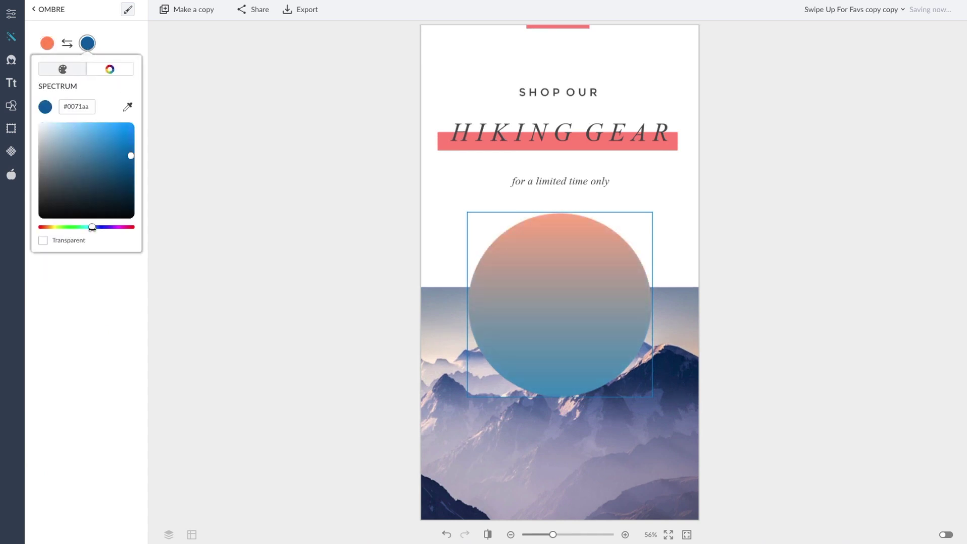
drag(91, 227, 56, 227)
click(113, 126)
click(48, 44)
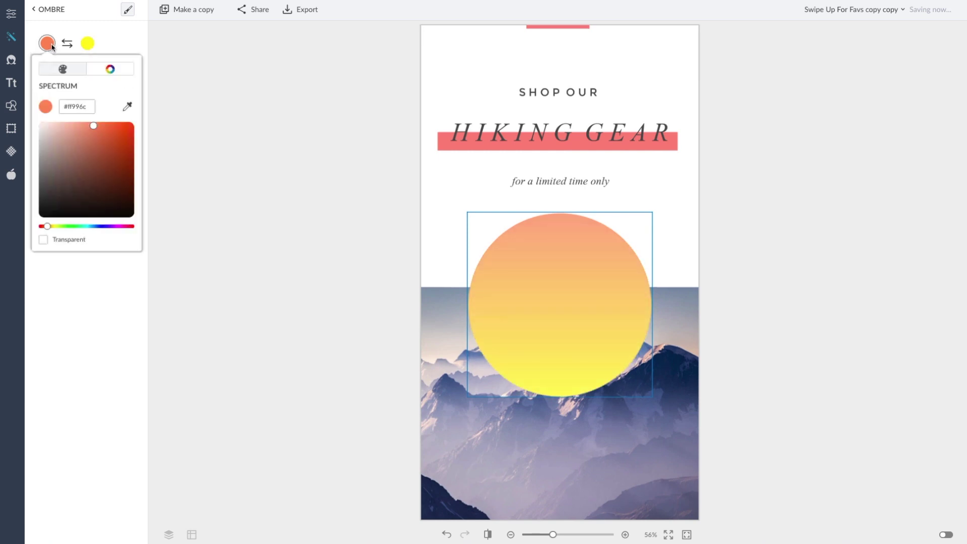
click(109, 128)
click(81, 91)
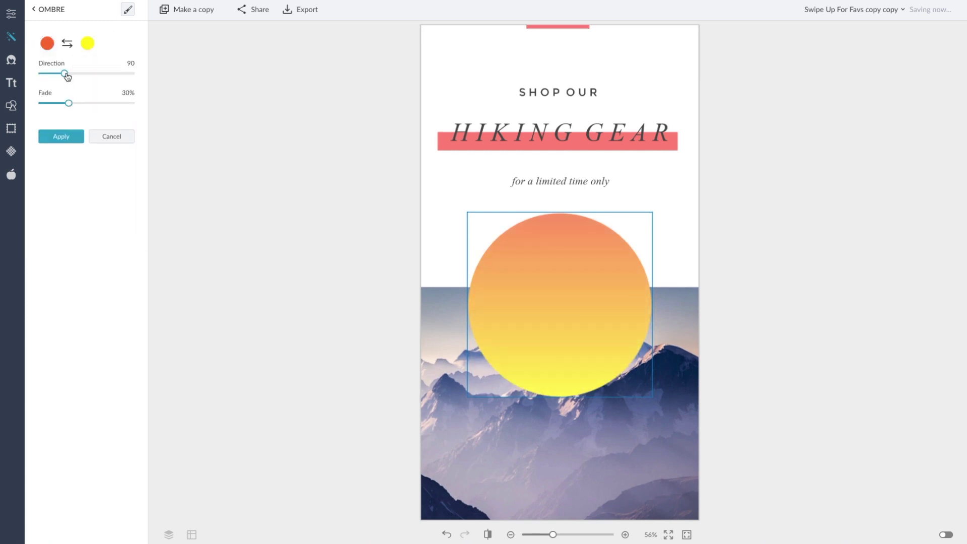
drag(66, 76, 72, 102)
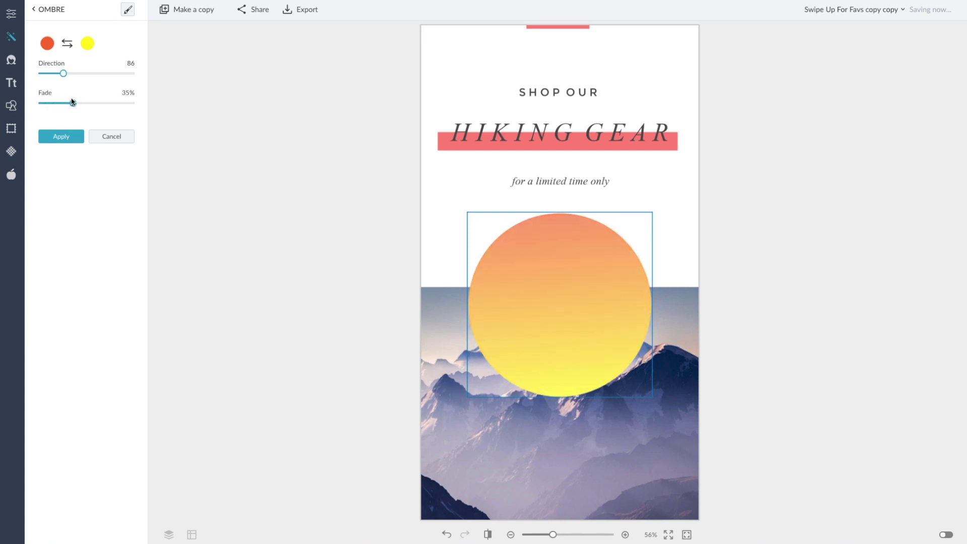
Apply the Ombre effect and reselect the sun circle.
click(64, 138)
click(425, 249)
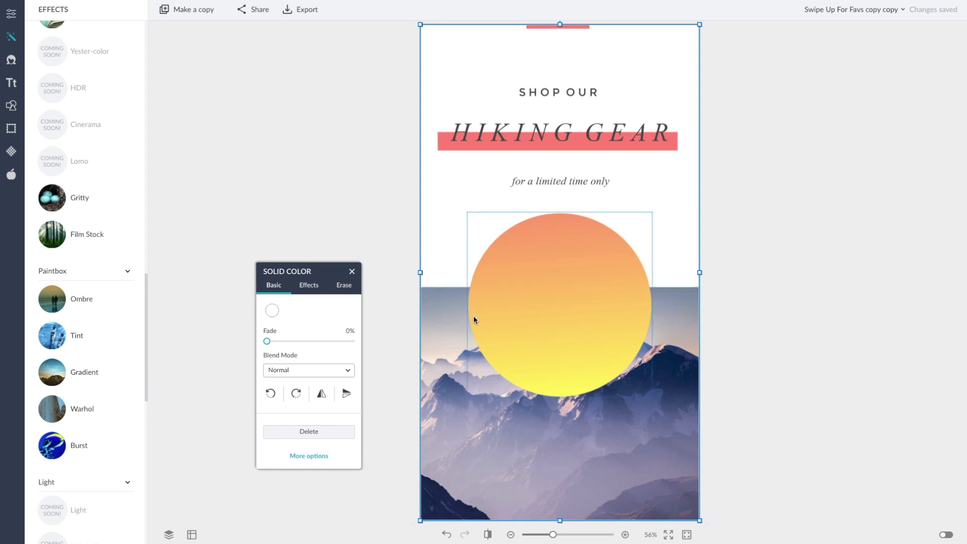
click(508, 281)
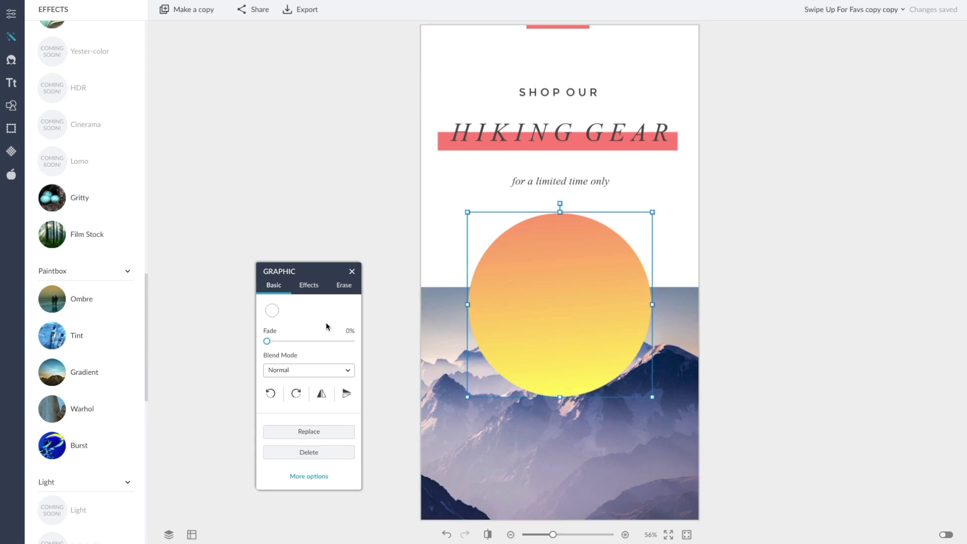
Erase the sun's bottom with an enlarged eraser so the mountain peaks show in front.
click(343, 286)
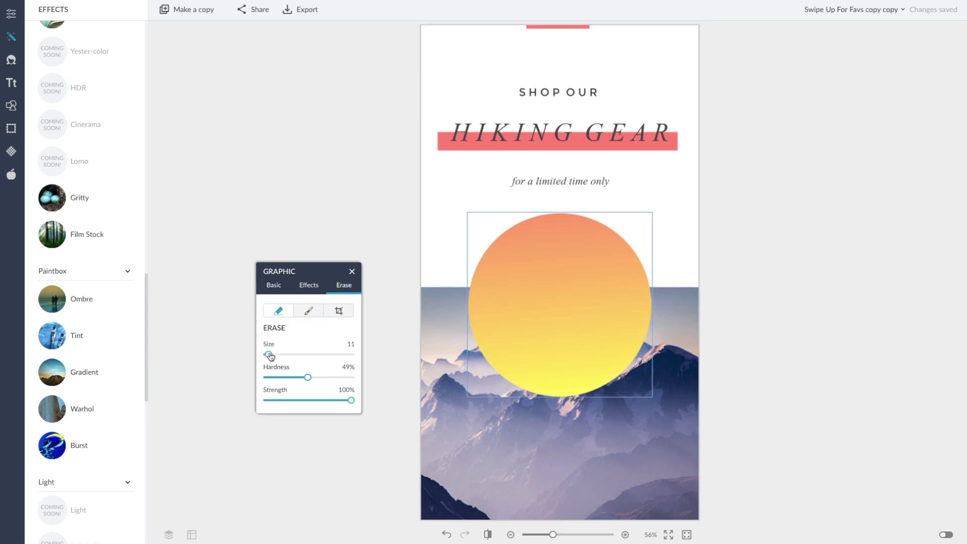
mouse_move(269, 355)
mouse_down()
mouse_move(310, 355)
mouse_move(284, 355)
mouse_move(309, 381)
mouse_up()
mouse_move(492, 364)
mouse_down()
mouse_move(570, 383)
mouse_move(633, 354)
mouse_move(595, 386)
mouse_move(519, 377)
mouse_move(511, 350)
mouse_move(488, 348)
mouse_move(532, 340)
mouse_move(553, 363)
mouse_move(550, 337)
mouse_move(543, 357)
mouse_move(518, 335)
mouse_move(584, 341)
mouse_move(582, 372)
mouse_move(639, 349)
mouse_move(592, 361)
mouse_up()
click(625, 535)
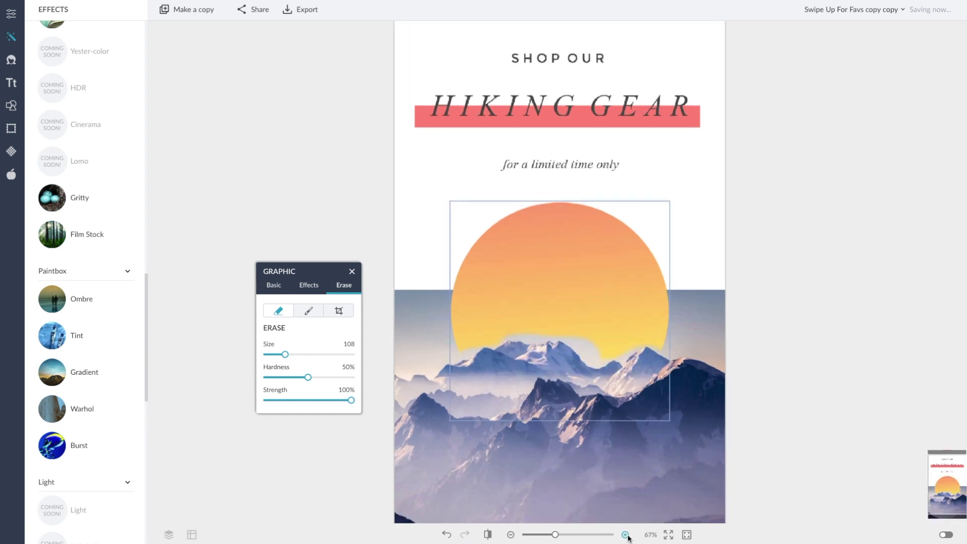
At 130% zoom, brush sun colour back along the ridge with size 33, then 28.
click(625, 535)
click(625, 534)
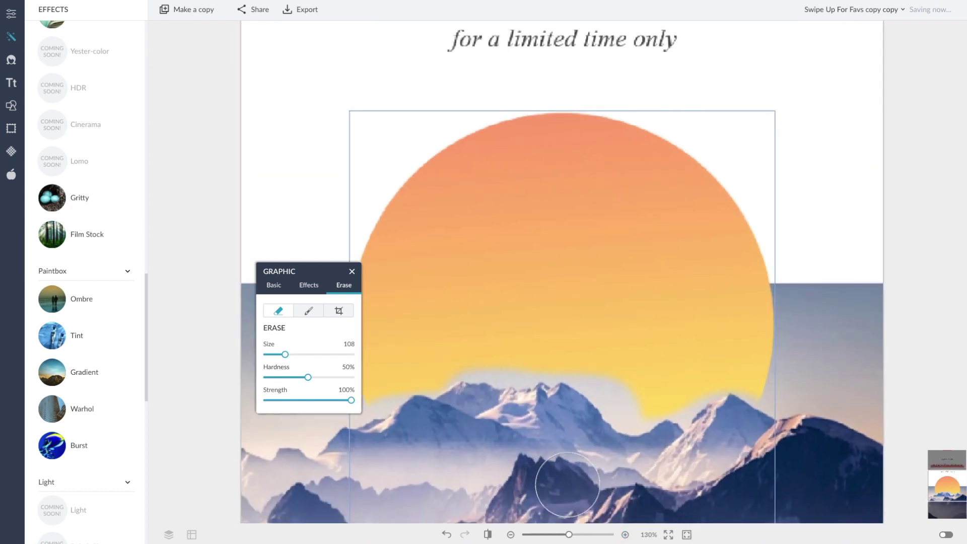
click(309, 310)
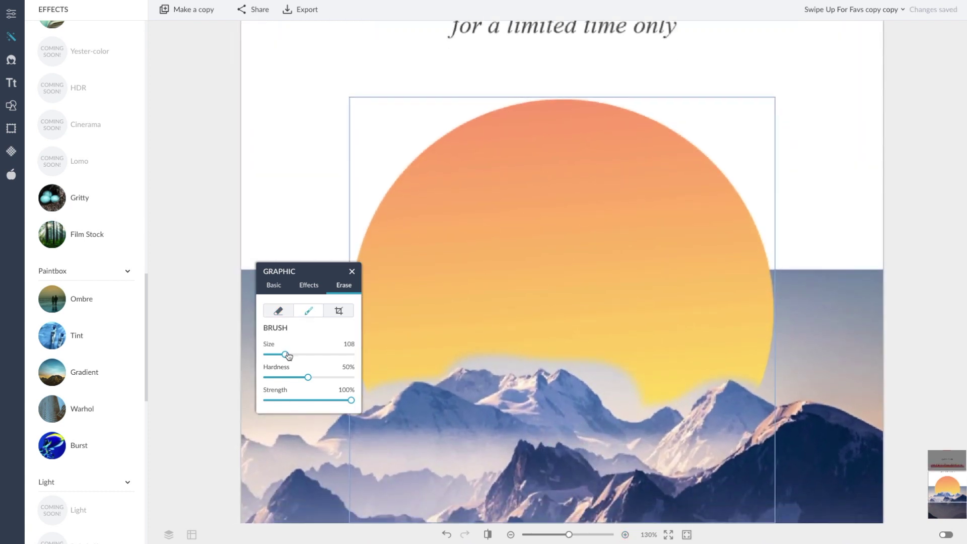
drag(285, 354, 270, 356)
drag(767, 384, 751, 381)
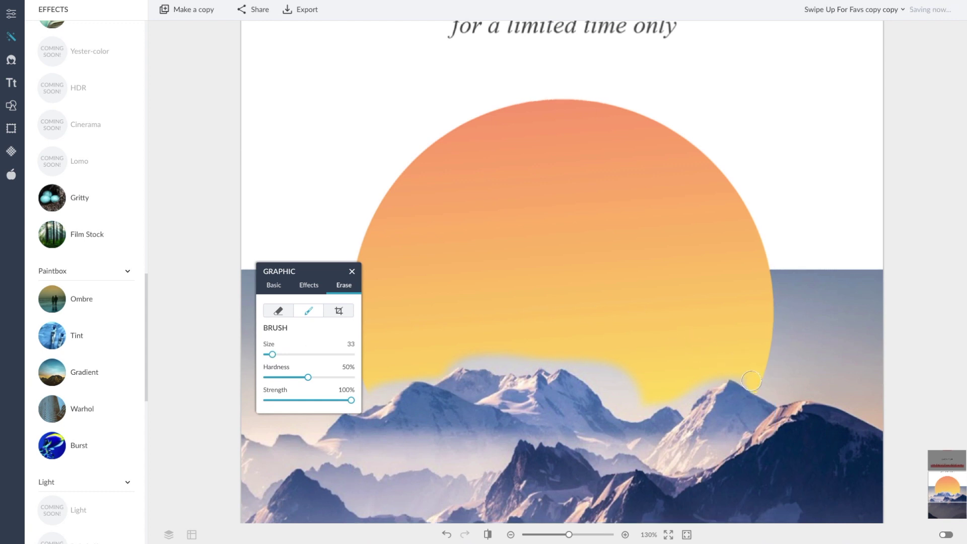
mouse_move(685, 397)
mouse_down()
mouse_move(626, 411)
mouse_move(614, 370)
mouse_move(629, 406)
mouse_move(676, 398)
mouse_move(603, 386)
mouse_move(574, 365)
mouse_up()
drag(272, 354, 271, 354)
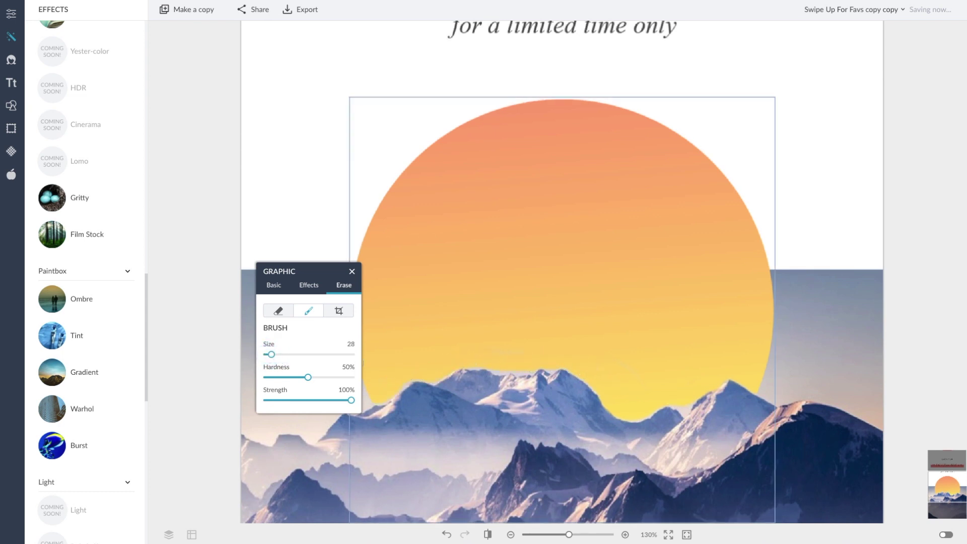
mouse_move(394, 385)
mouse_down()
mouse_move(510, 364)
mouse_move(498, 365)
mouse_move(505, 344)
mouse_up()
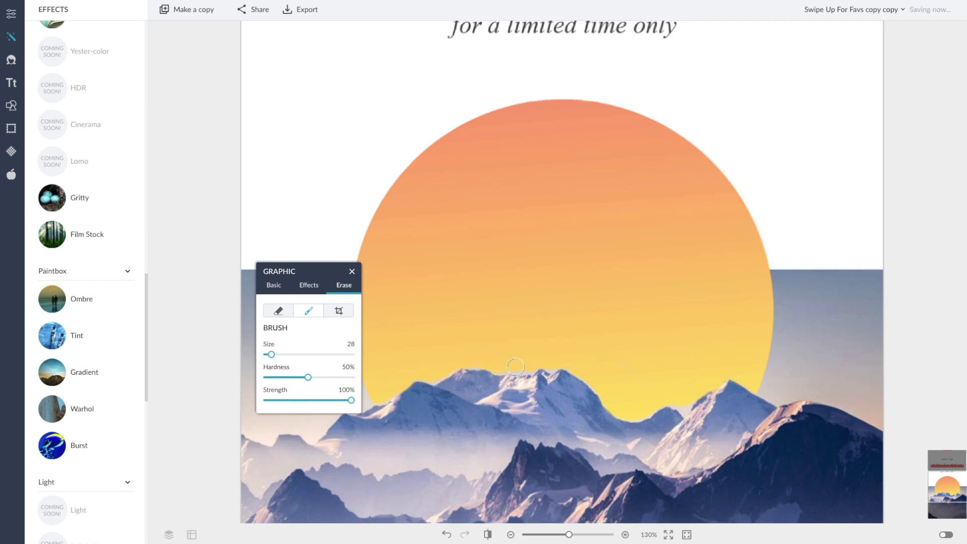